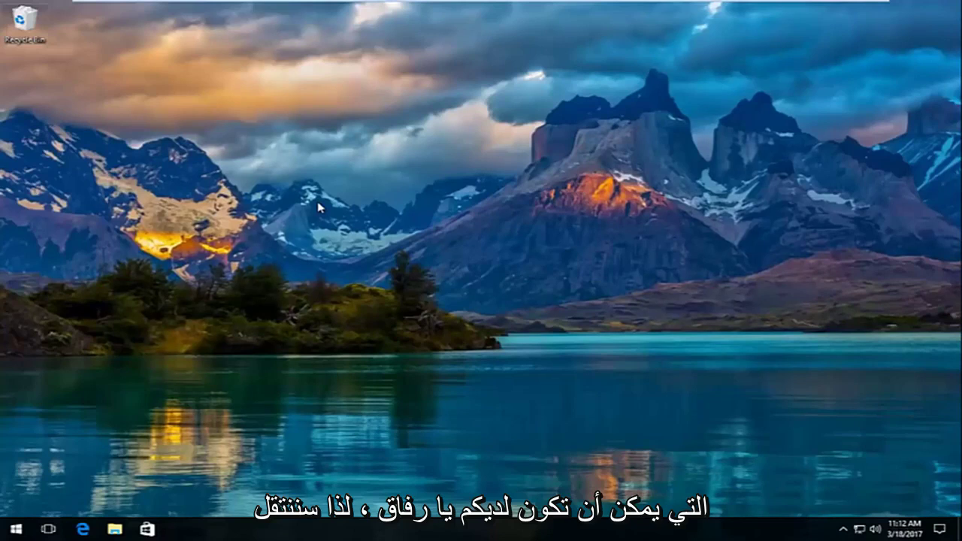
# Search the Start menu for 'device manager' and launch Device Manager.
pyautogui.click(16, 529)
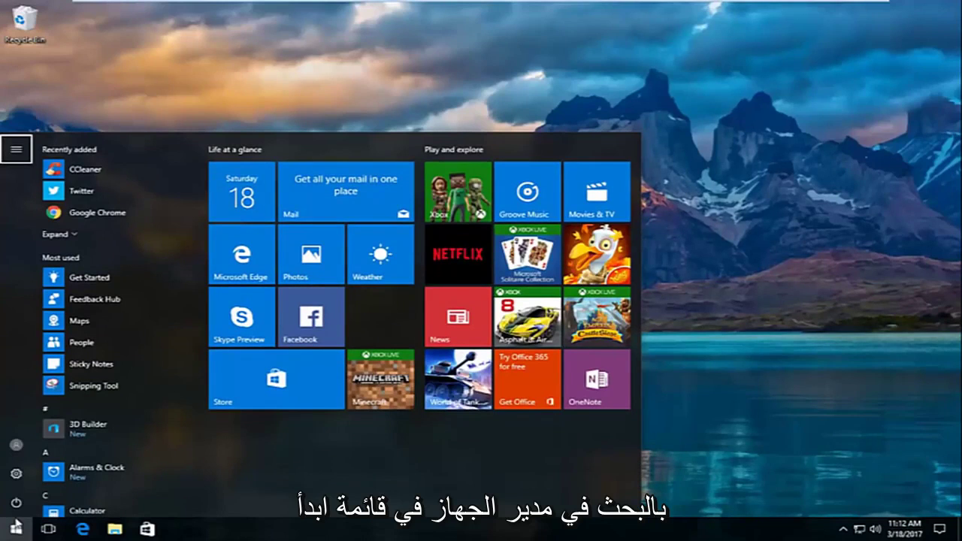
pyautogui.click(13, 530)
pyautogui.click(12, 530)
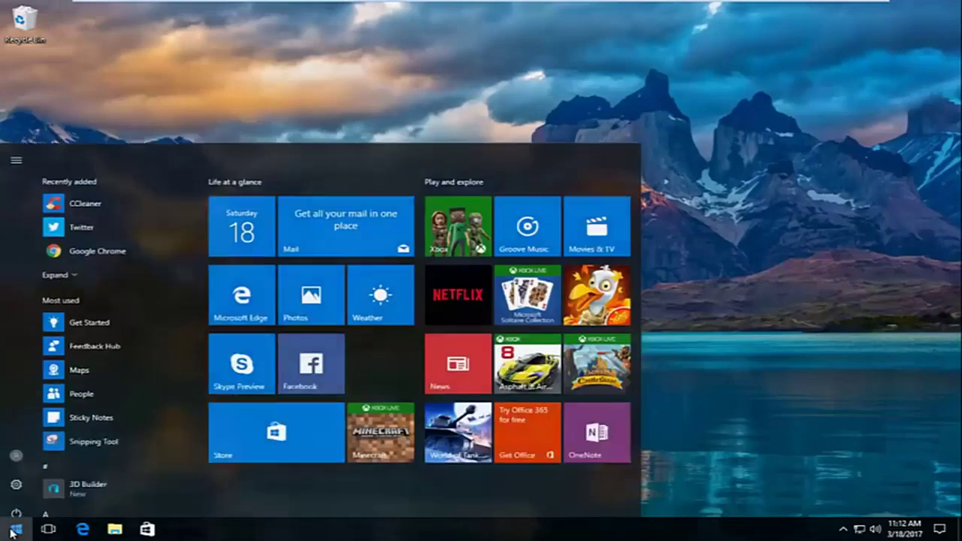
pyautogui.write('d')
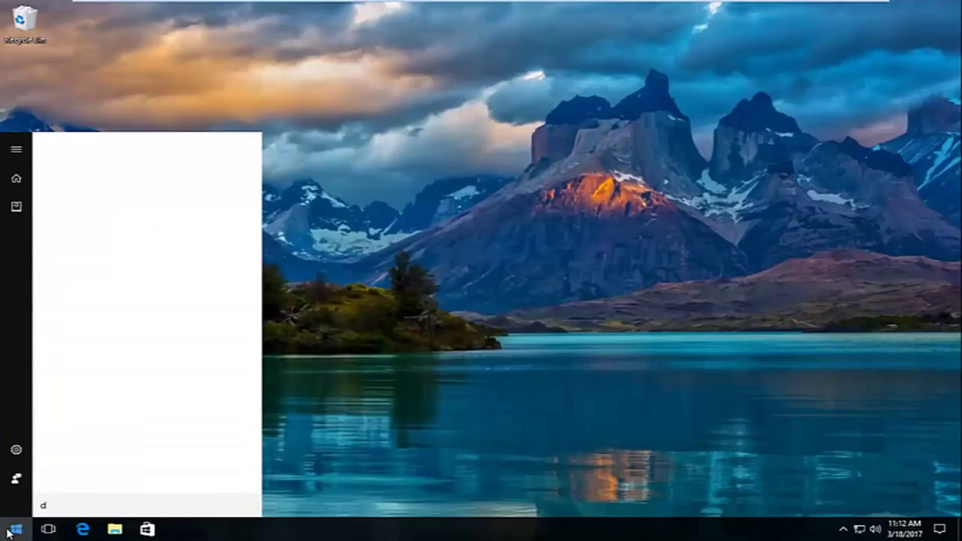
pyautogui.write('evice manager')
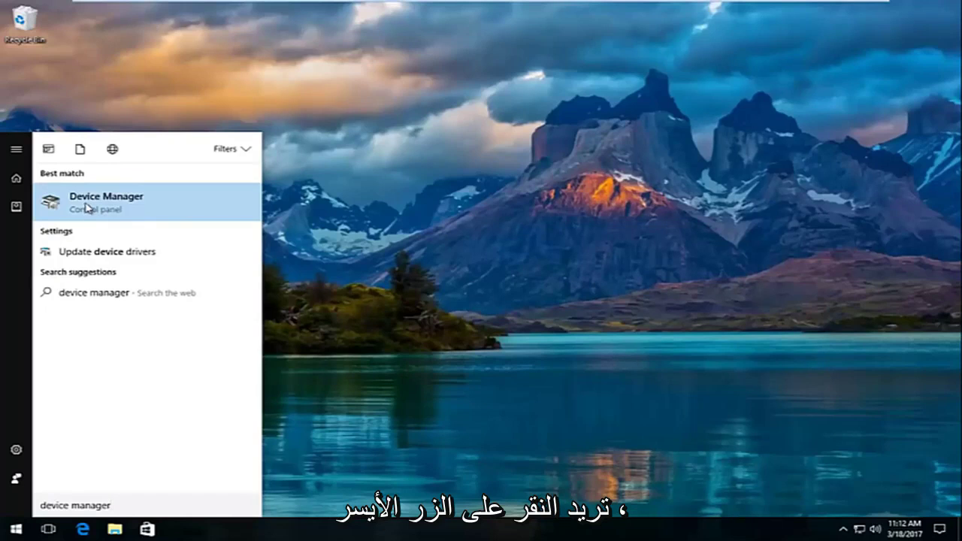
pyautogui.click(87, 206)
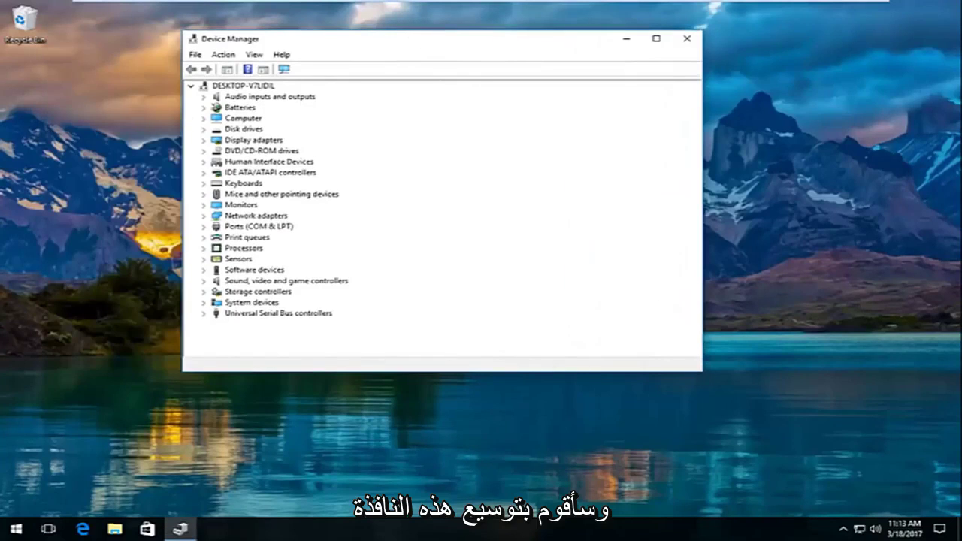
# Enlarge the Device Manager window, expand Display adapters and select VMware SVGA 3D.
pyautogui.moveTo(703, 371); pyautogui.dragTo(818, 456)
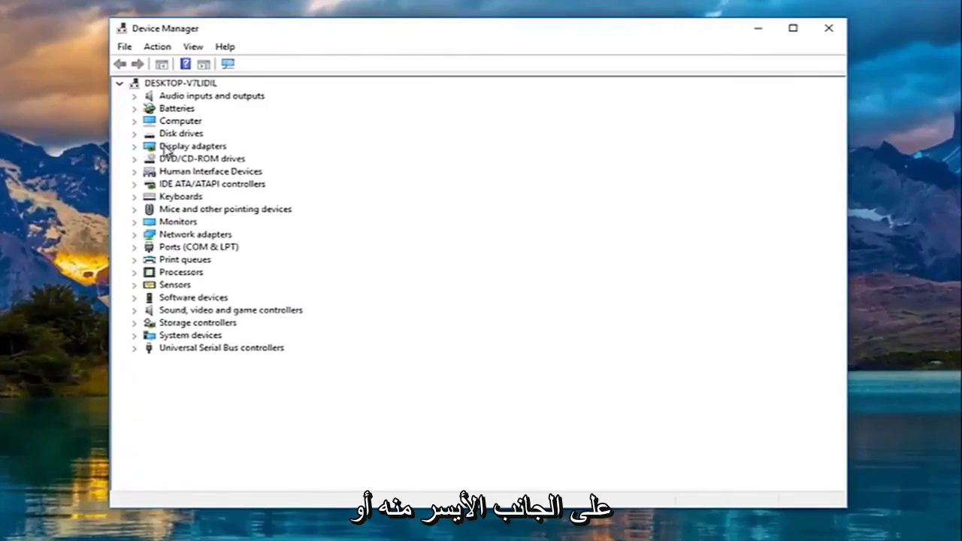
pyautogui.doubleClick(168, 148)
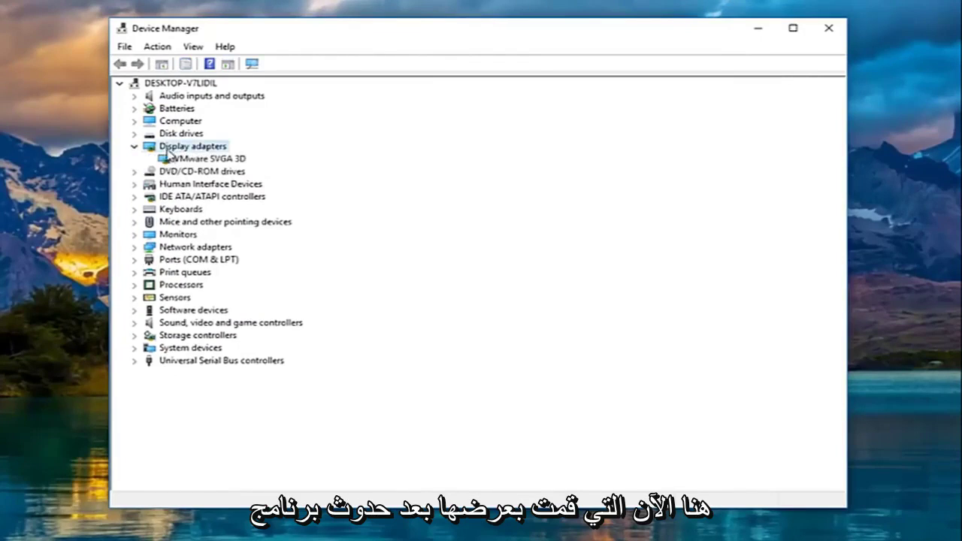
pyautogui.click(180, 161)
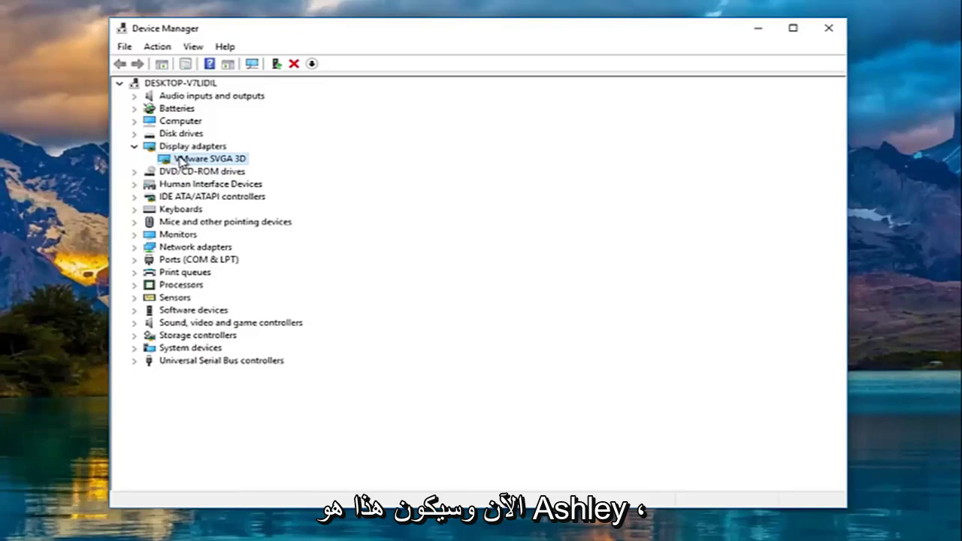
# Search automatically for a newer VMware SVGA 3D driver, then close the already-installed result.
pyautogui.rightClick(180, 161)
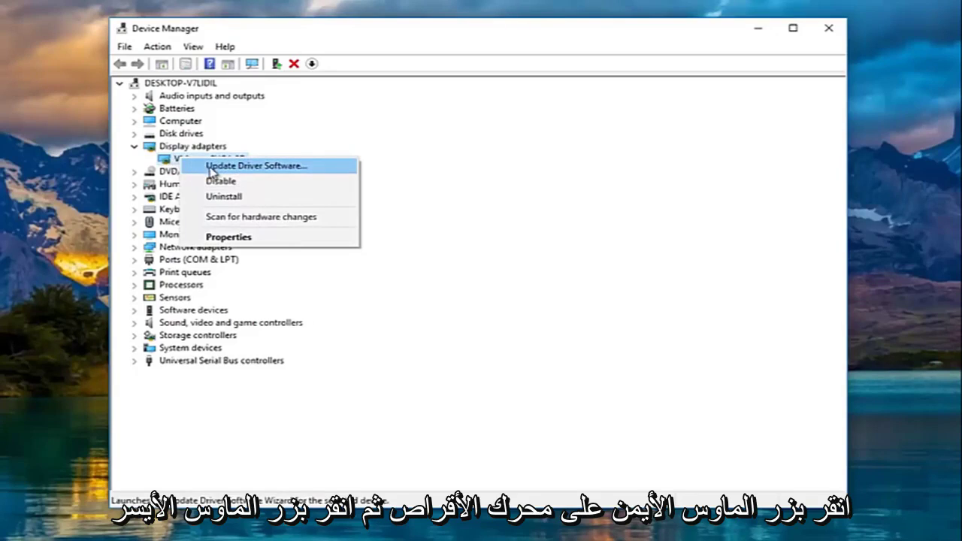
pyautogui.click(236, 165)
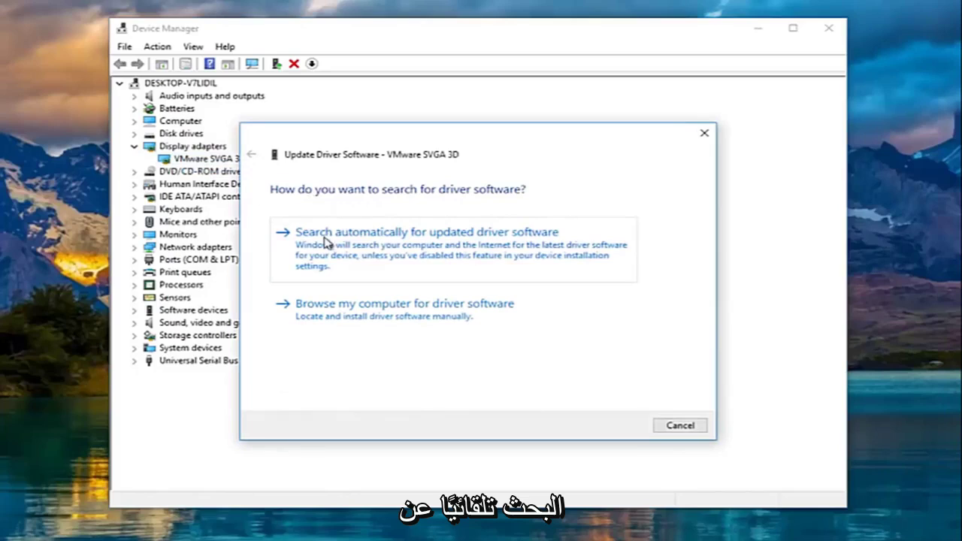
pyautogui.click(449, 256)
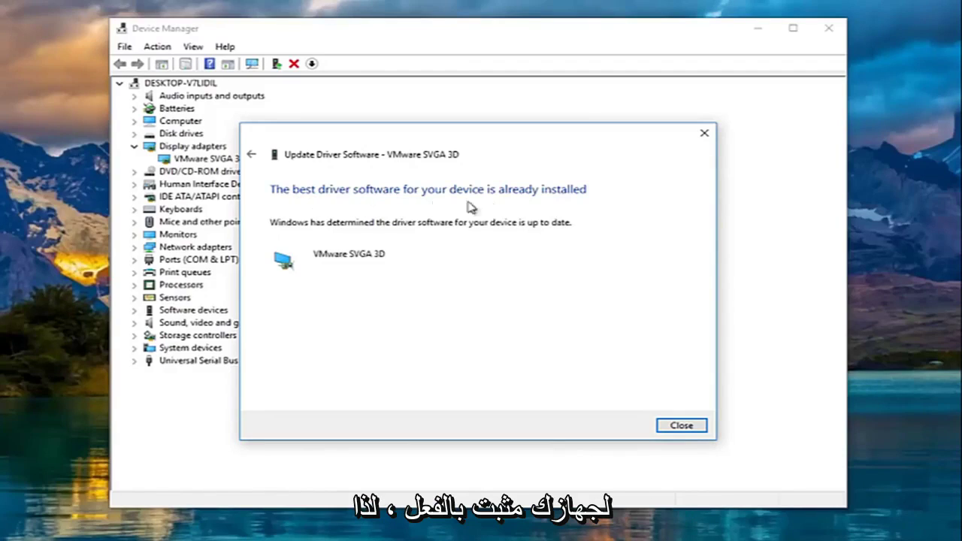
pyautogui.click(685, 427)
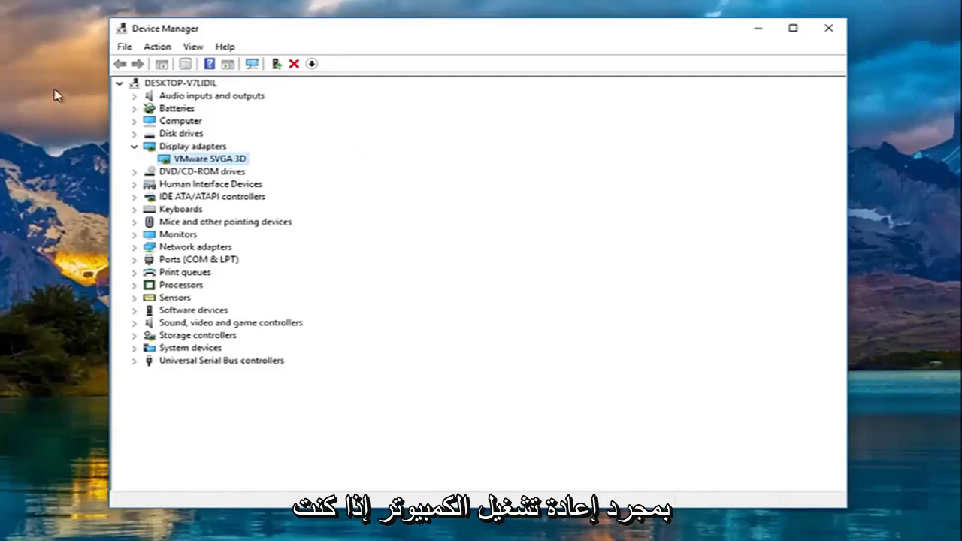
# Check VMware SVGA 3D's driver details (VMware, Inc., 7/12/2016, 8.15.1.48), then start Edge.
pyautogui.rightClick(206, 161)
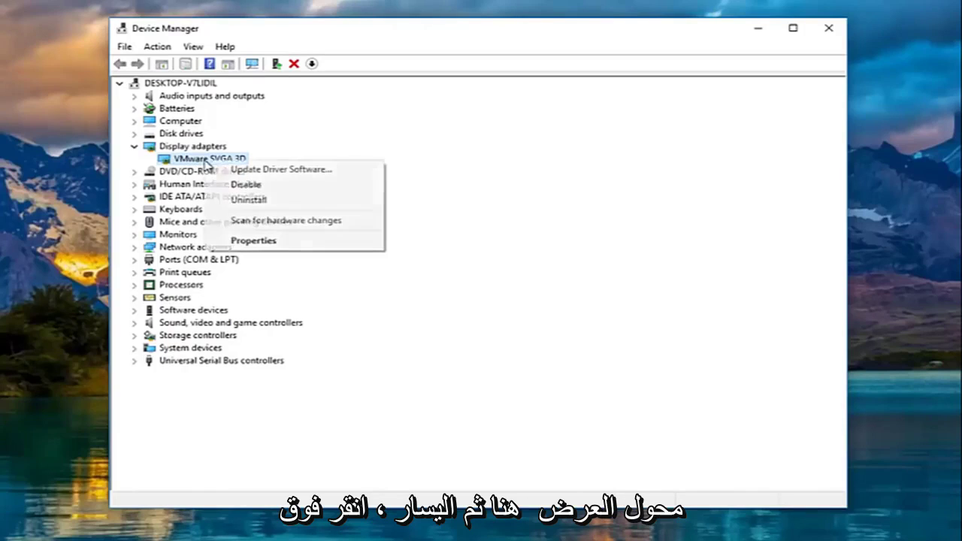
pyautogui.click(256, 242)
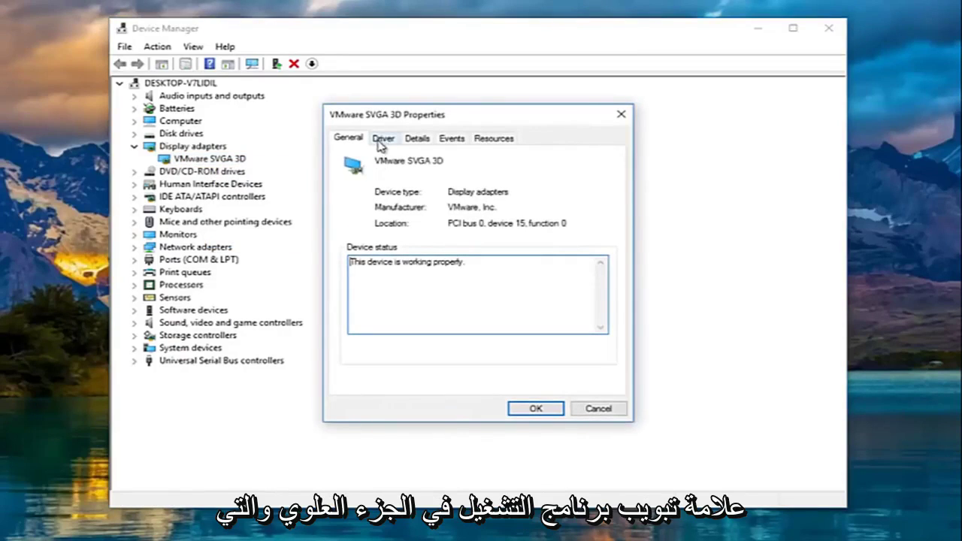
pyautogui.click(385, 142)
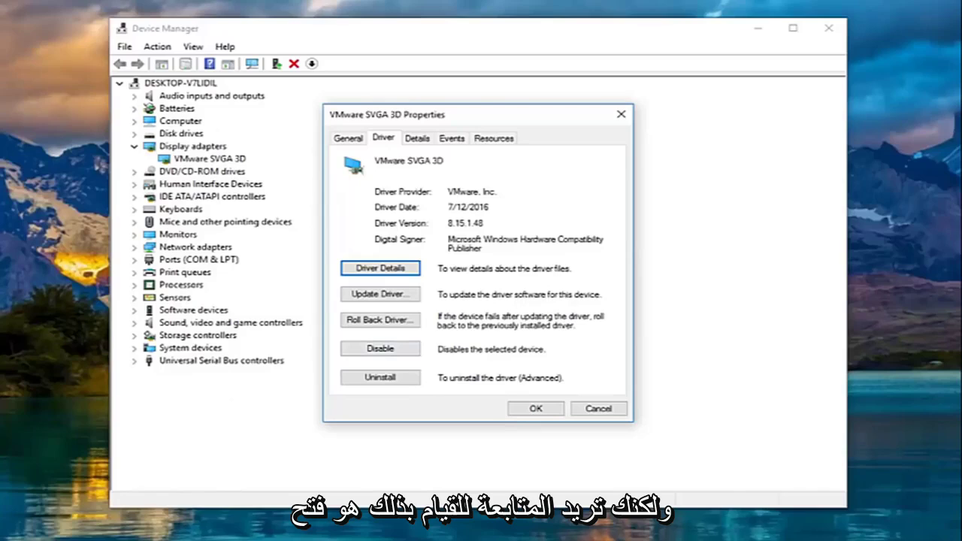
pyautogui.press('super')
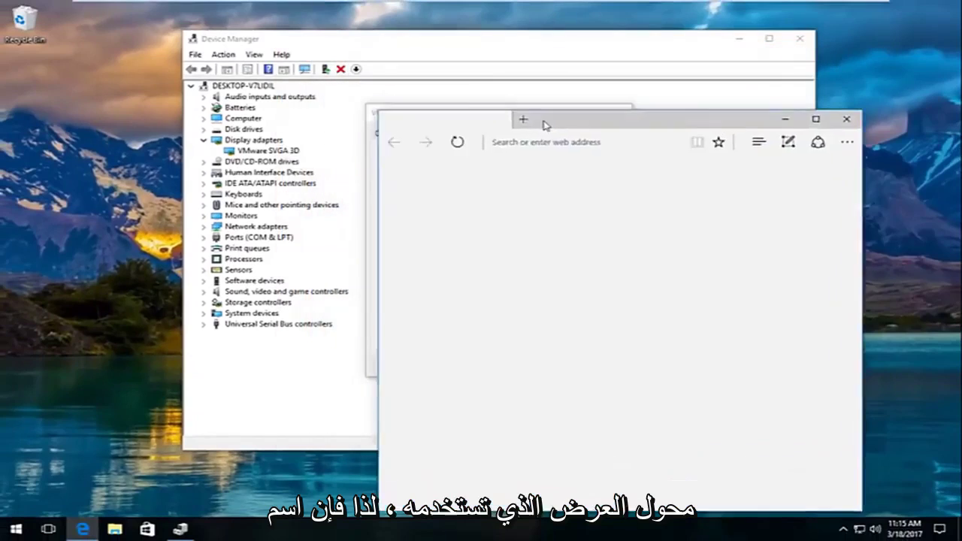
# Maximize Edge, Google 'nvidia drivers' and open the Download NVIDIA Drivers result.
pyautogui.moveTo(545, 126); pyautogui.dragTo(720, 155)
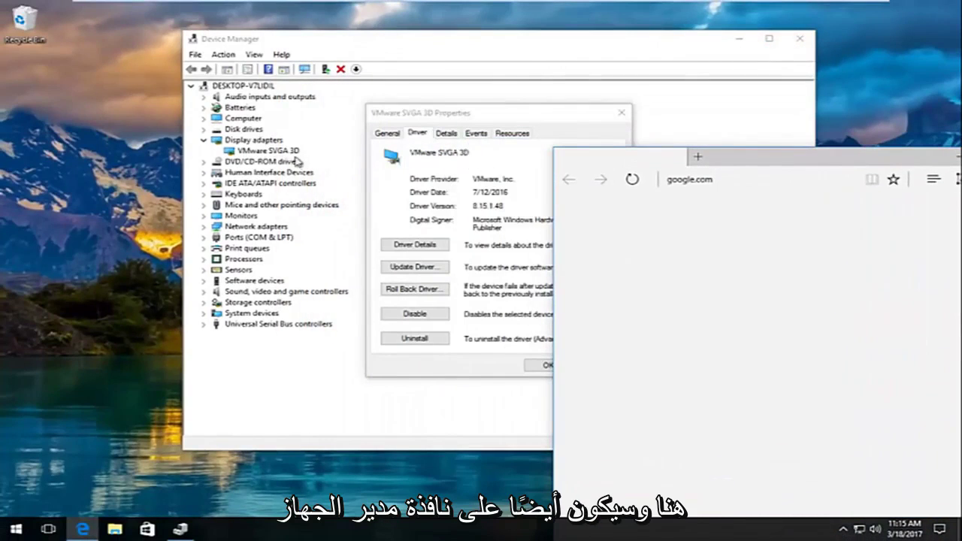
pyautogui.moveTo(780, 163); pyautogui.dragTo(524, 382)
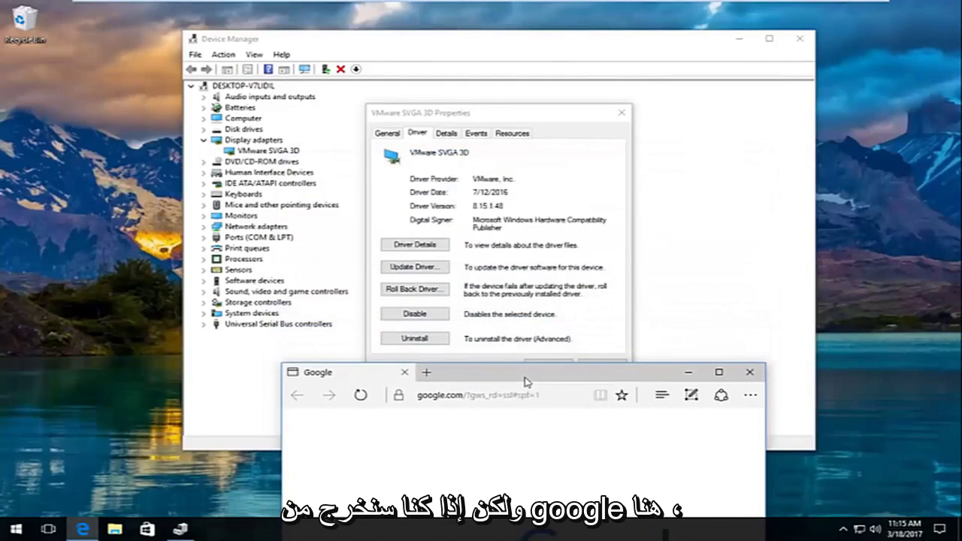
pyautogui.moveTo(524, 382); pyautogui.dragTo(539, 5)
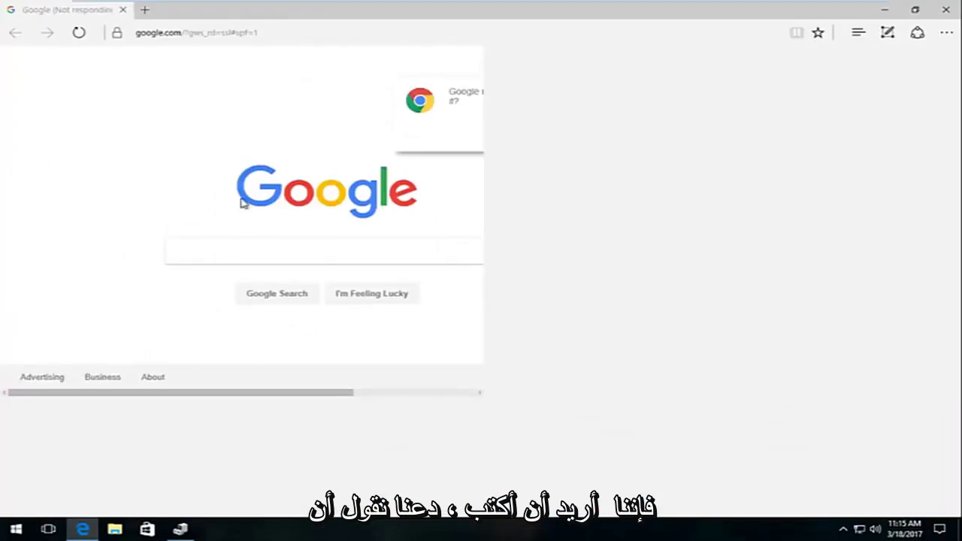
pyautogui.click(202, 244)
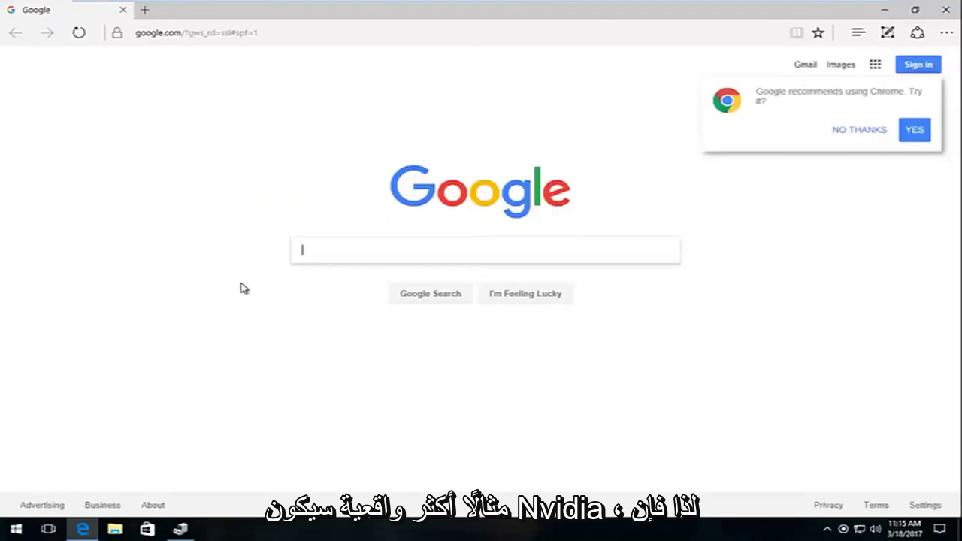
pyautogui.write('nvidia')
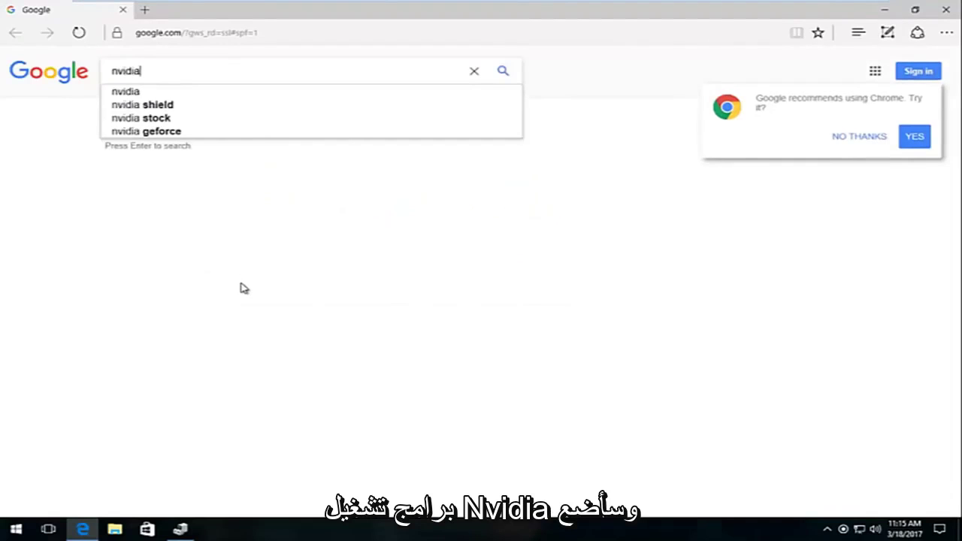
pyautogui.write(' drivers')
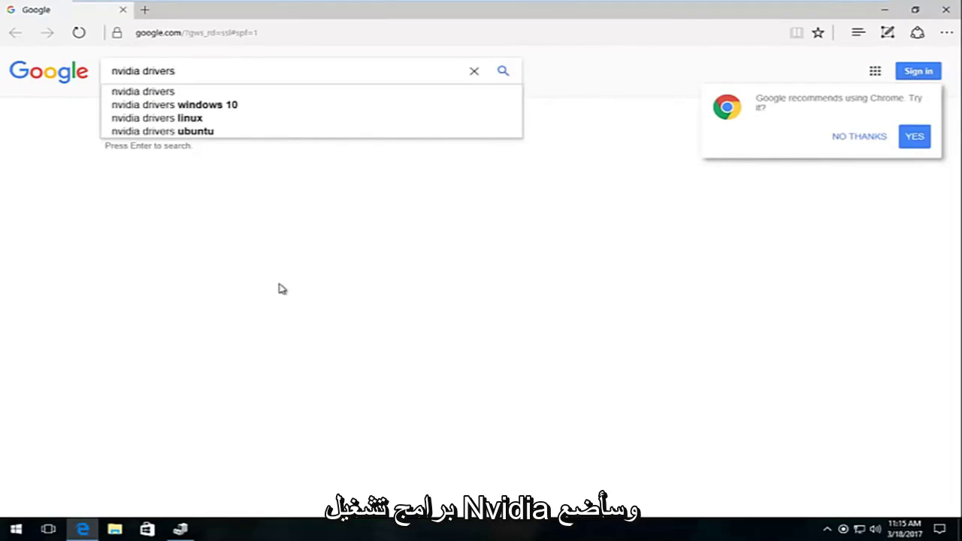
pyautogui.click(501, 72)
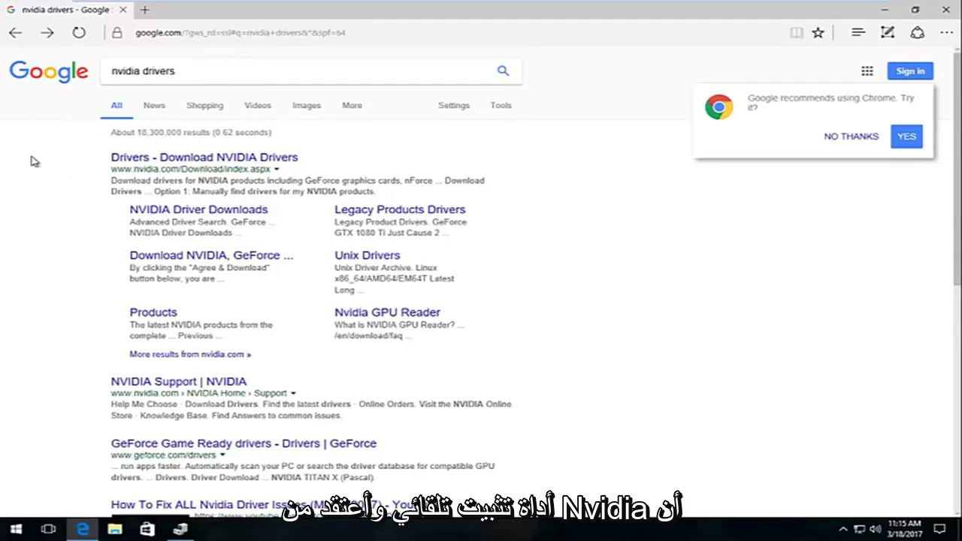
pyautogui.click(203, 151)
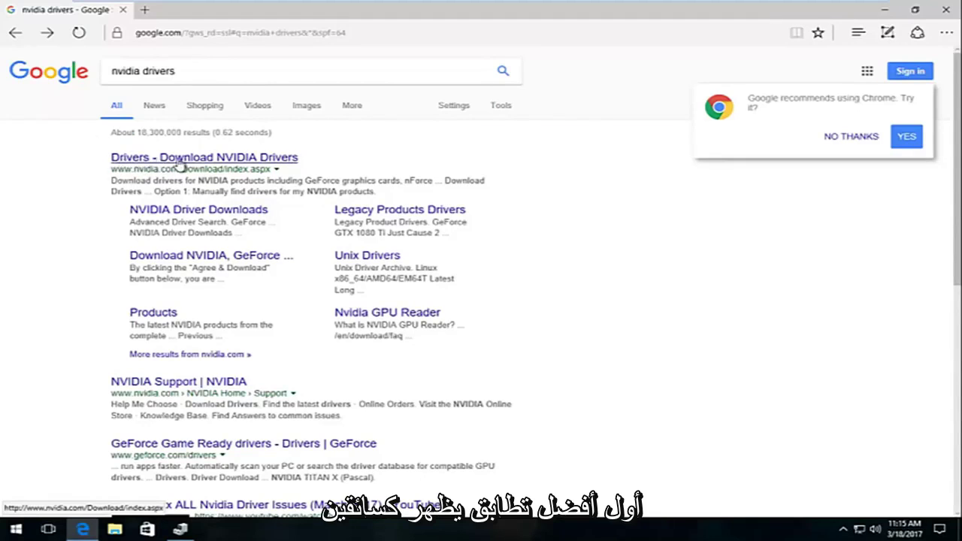
# Start NVIDIA's automatic graphics driver scan, go back to manual search, then close Edge.
pyautogui.click(179, 165)
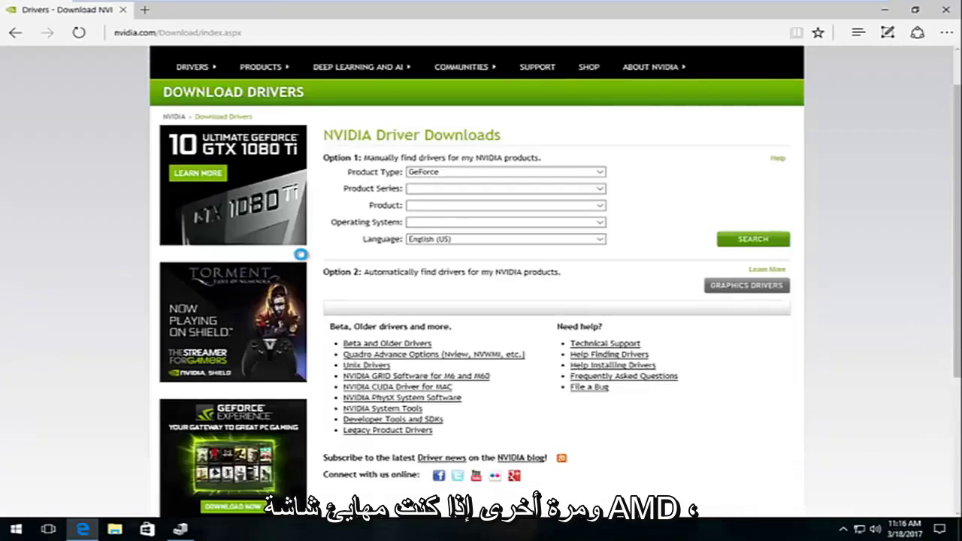
pyautogui.scroll(-2, 301, 254)
pyautogui.scroll(1, 239, 114)
pyautogui.scroll(2, 390, 167)
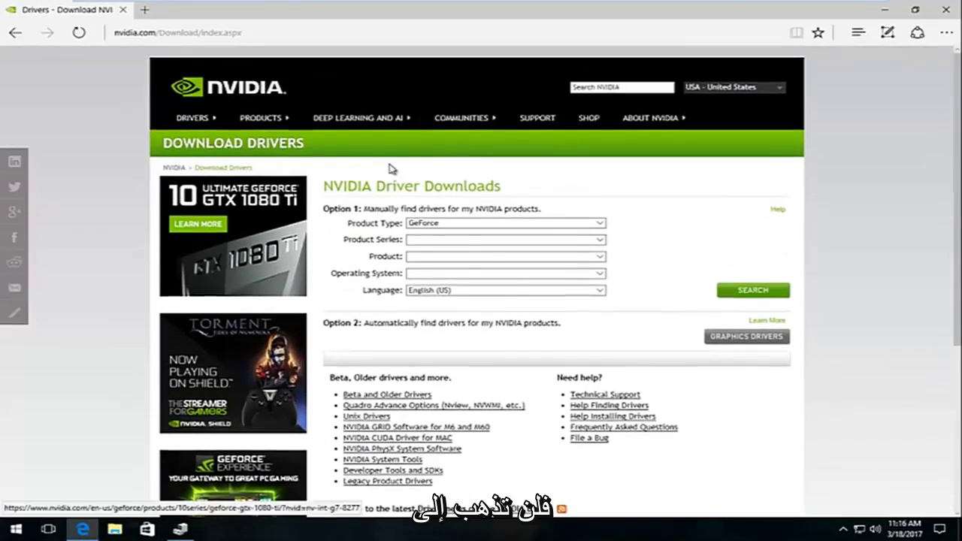
pyautogui.scroll(-1, 434, 189)
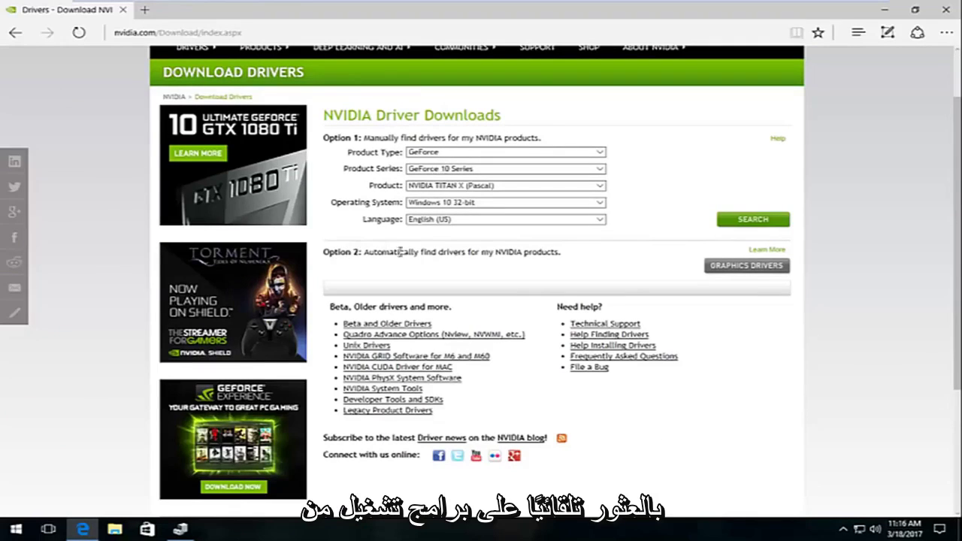
pyautogui.click(734, 269)
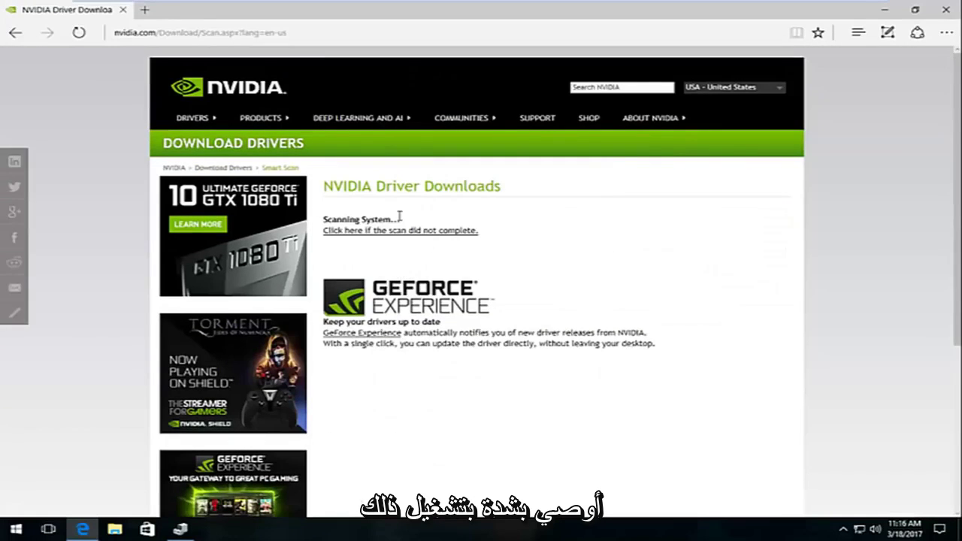
pyautogui.click(16, 33)
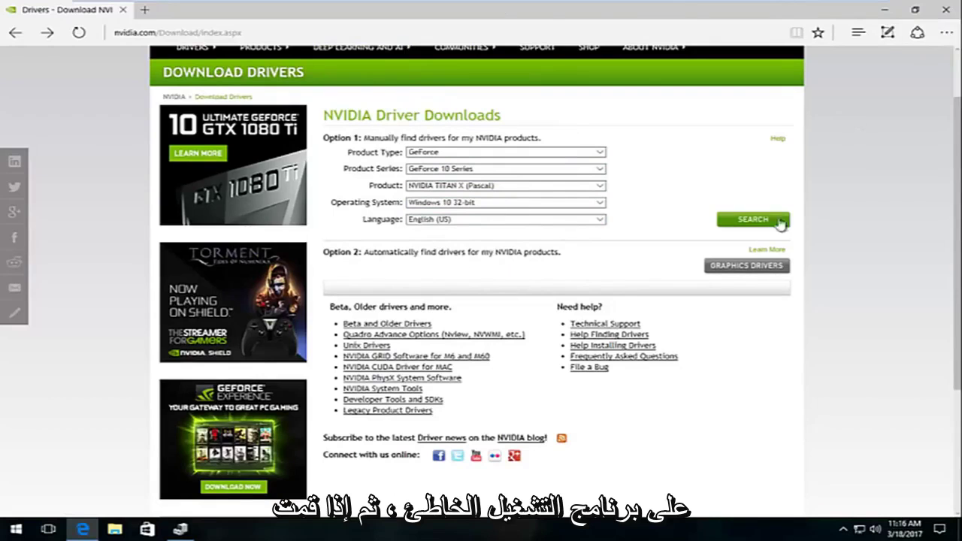
pyautogui.click(941, 13)
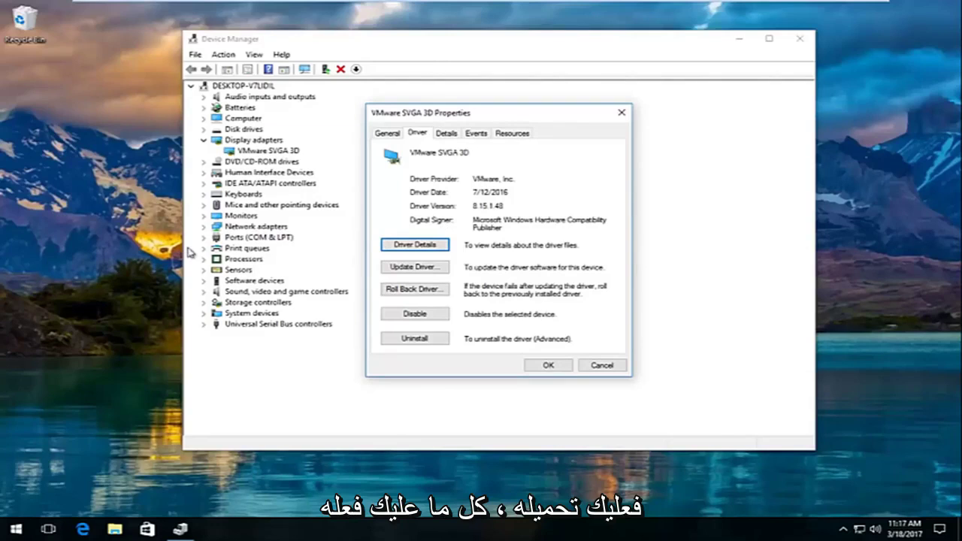
# Close the adapter properties, start then cancel a VMware SVGA 3D driver update, and exit Device Manager.
pyautogui.click(621, 112)
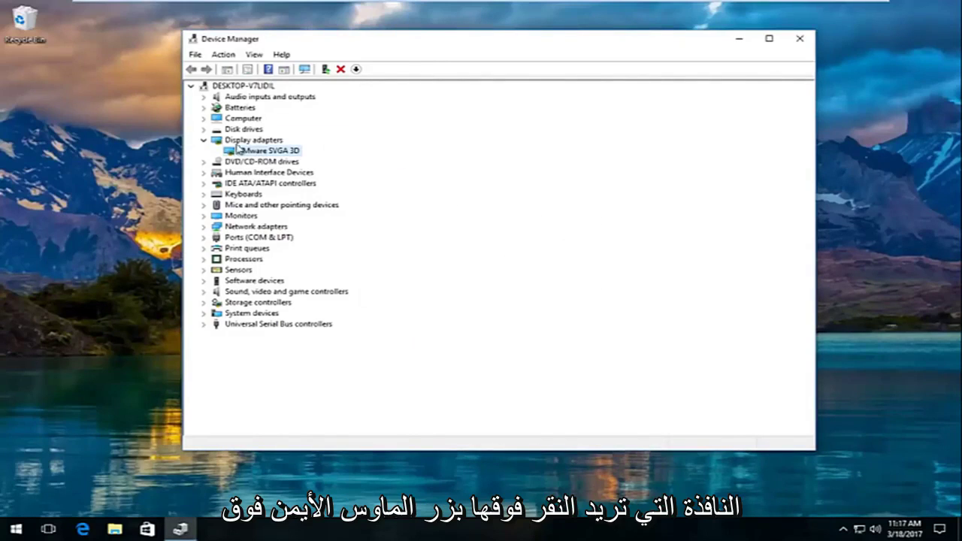
pyautogui.rightClick(240, 152)
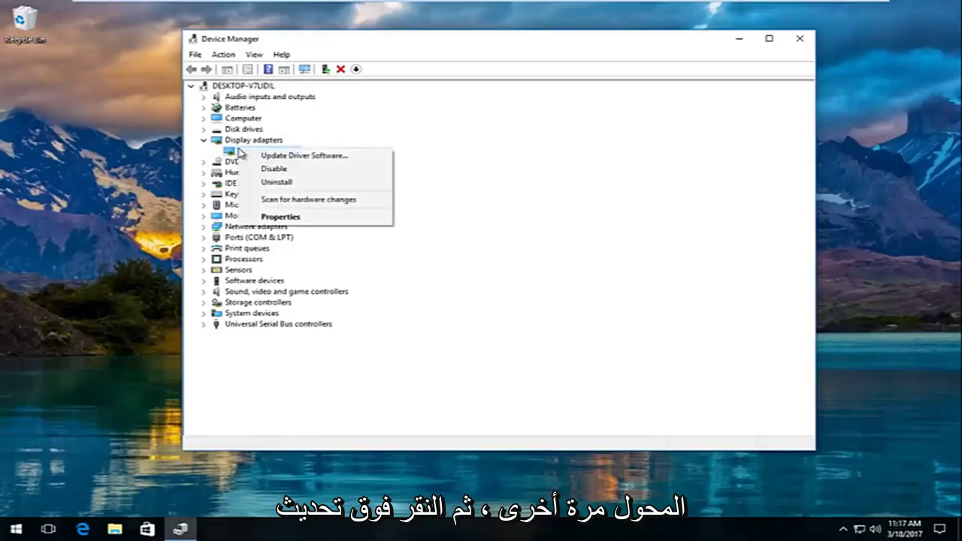
pyautogui.click(325, 156)
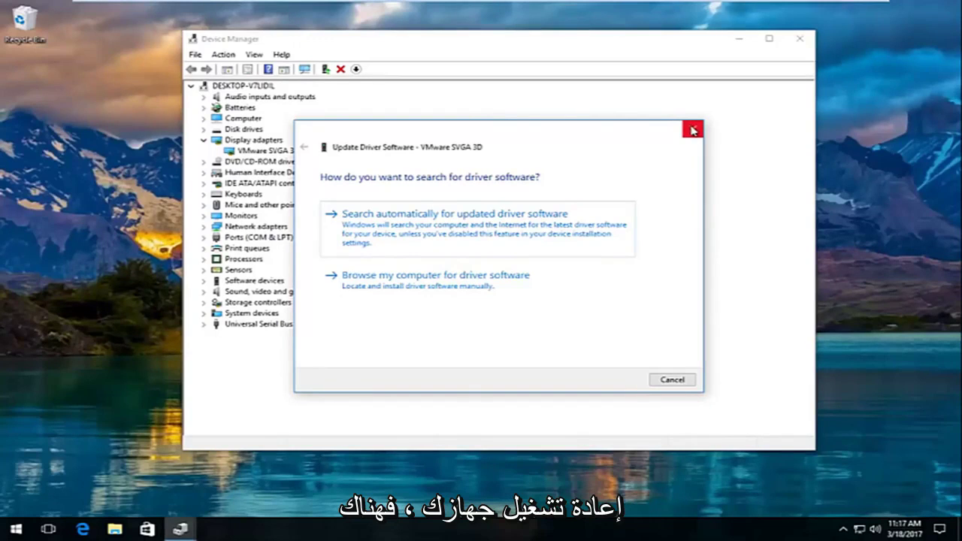
pyautogui.click(692, 130)
pyautogui.click(798, 40)
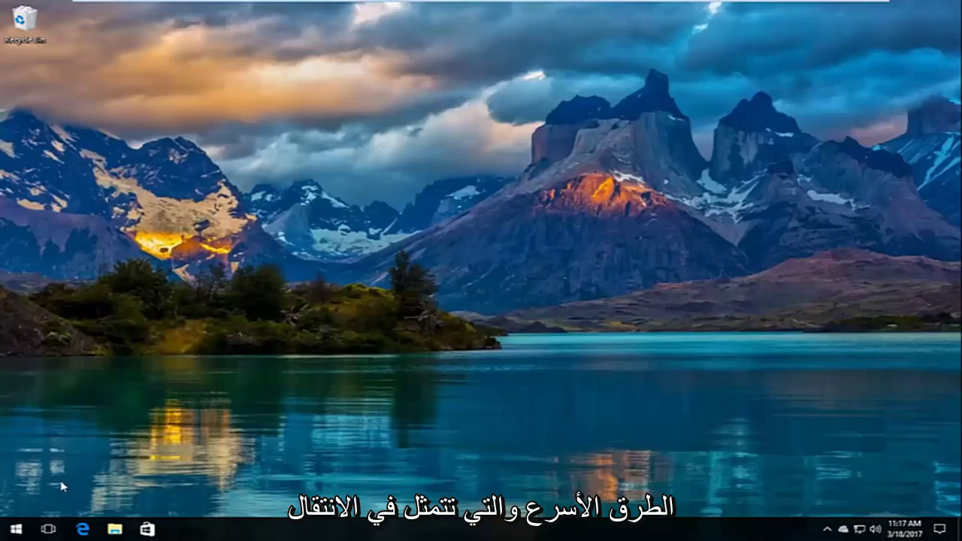
# Shift-restart Windows from the Start menu power options into the recovery environment.
pyautogui.click(15, 529)
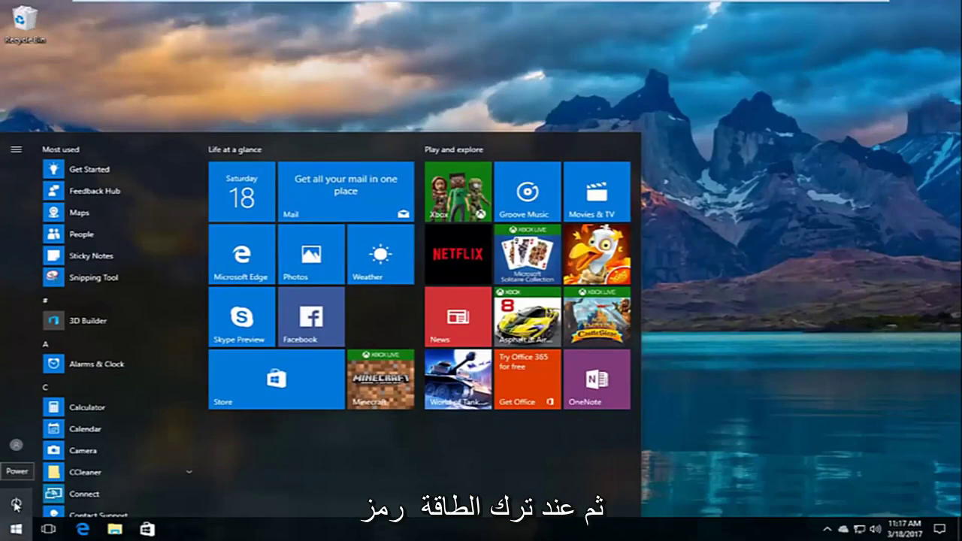
pyautogui.click(16, 504)
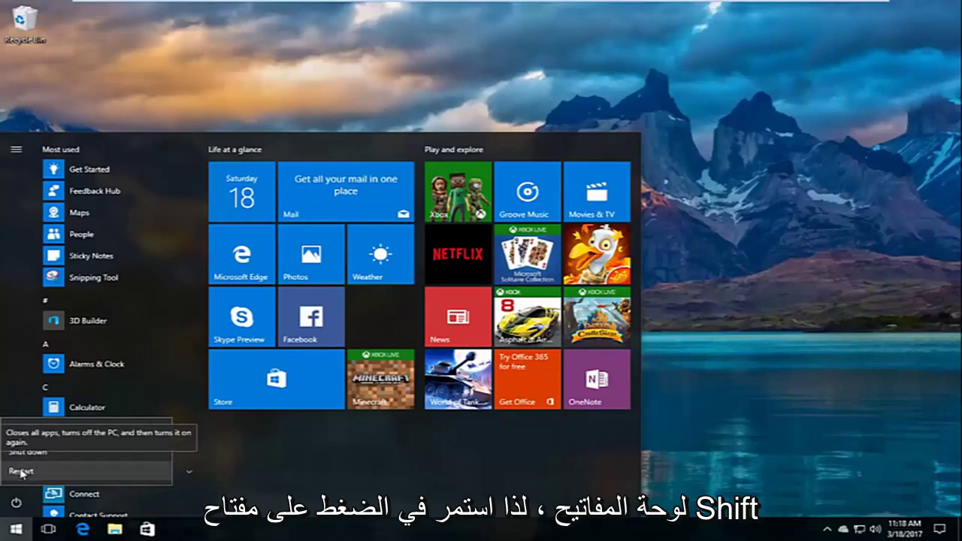
pyautogui.keyDown('shift'); pyautogui.click(18, 472); pyautogui.keyUp('shift')
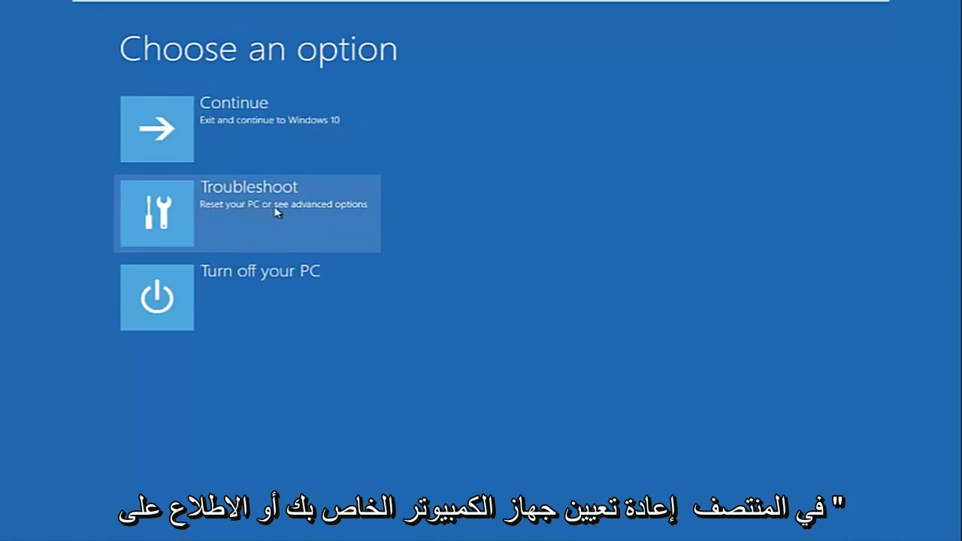
# Go to Troubleshoot > Advanced options > Startup Settings and restart to the boot options list.
pyautogui.click(168, 212)
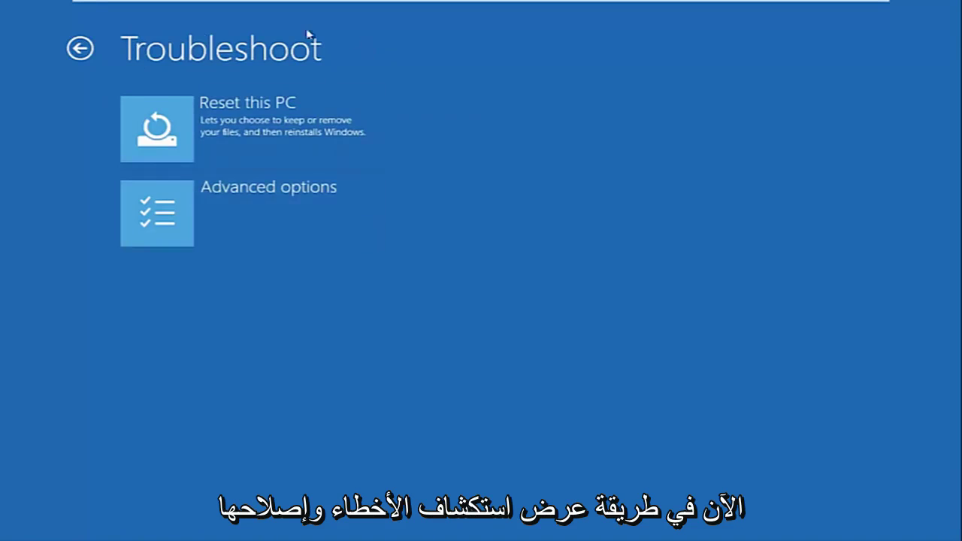
pyautogui.click(226, 212)
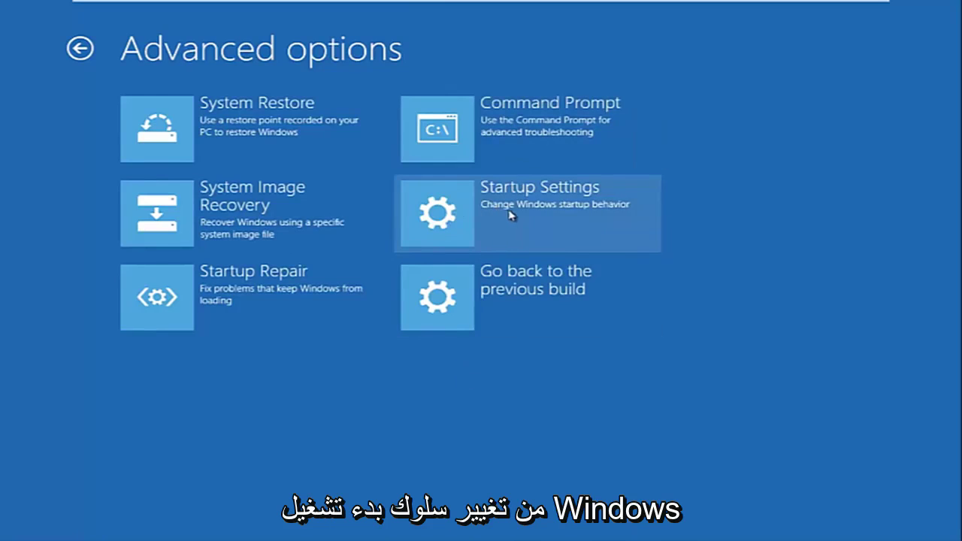
pyautogui.click(462, 209)
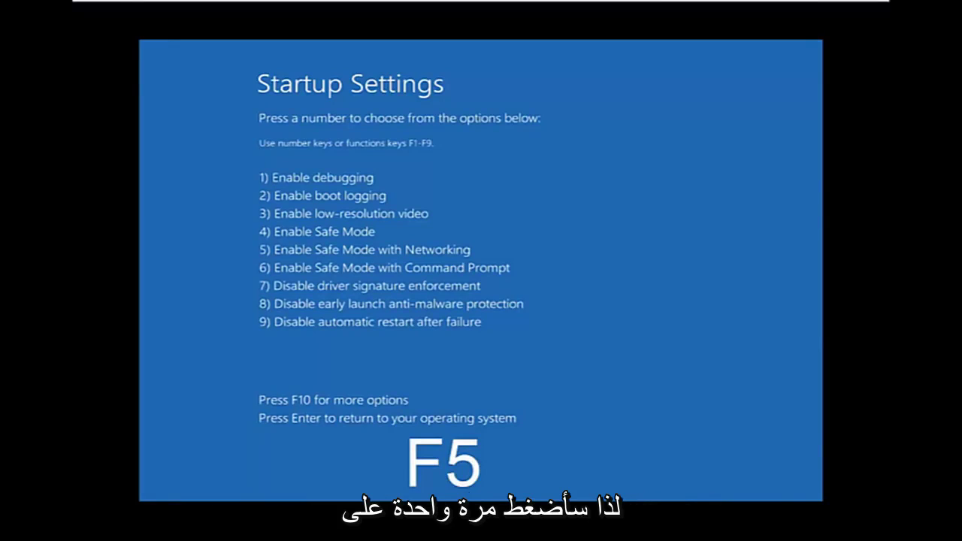
# Choose Enable Safe Mode with Networking (F5) to boot Windows.
pyautogui.press('F5')
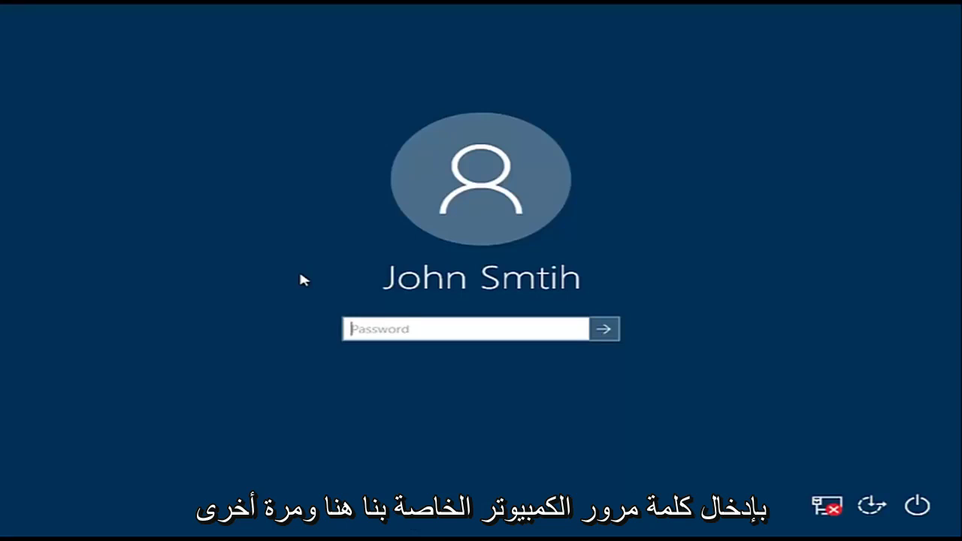
# Enter the account password at the Windows sign-in screen to sign in.
pyautogui.write('•••••••••')
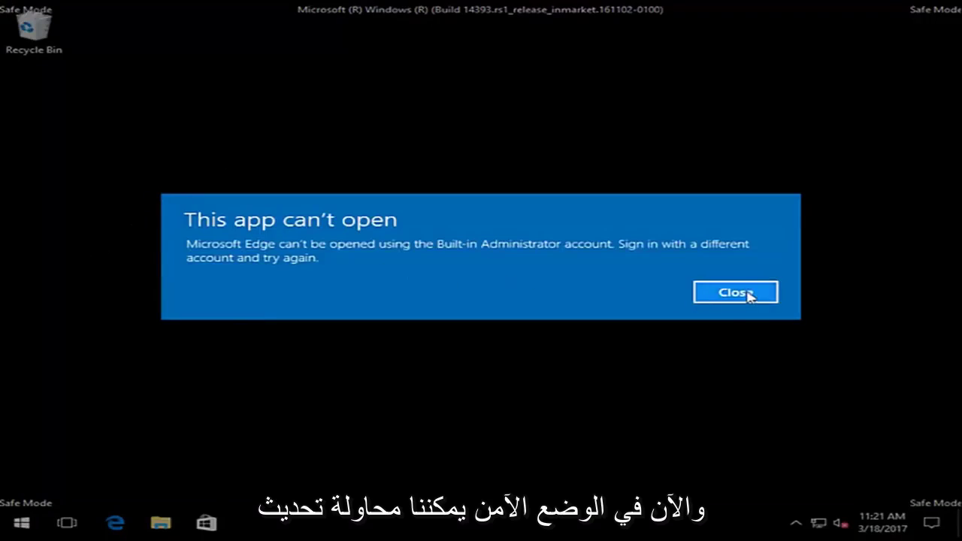
# Dismiss the Edge error, launch Device Manager from Start, and expand Display adapters.
pyautogui.click(744, 292)
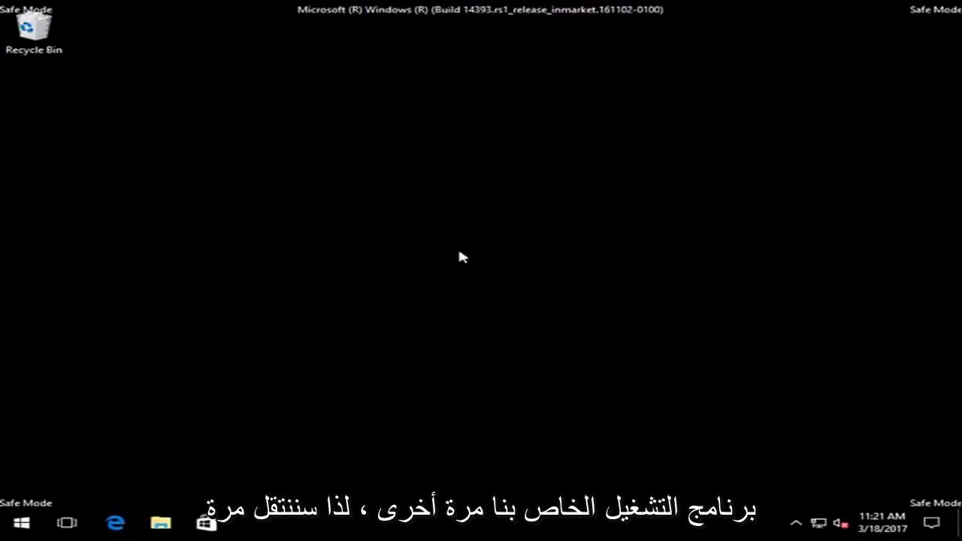
pyautogui.click(30, 529)
pyautogui.write('device manager')
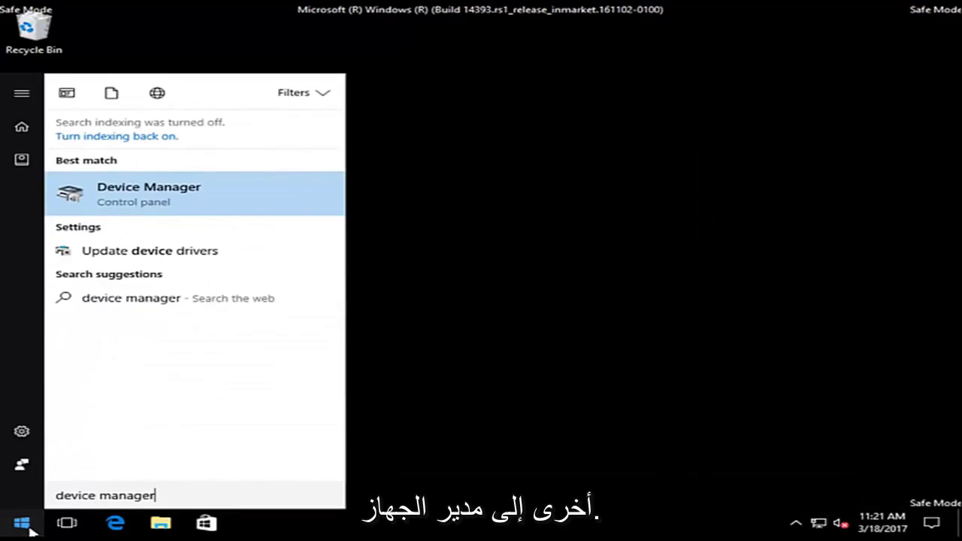
pyautogui.click(115, 190)
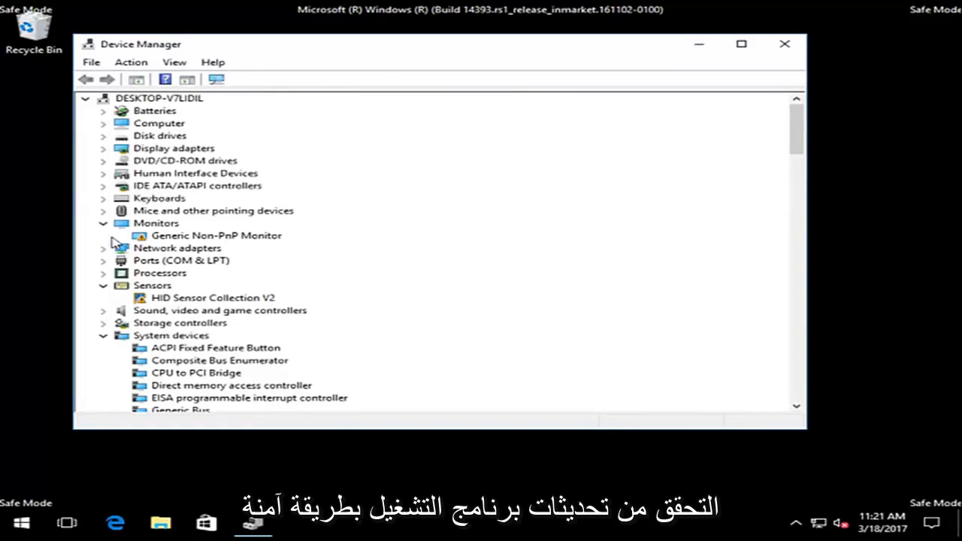
pyautogui.click(105, 223)
pyautogui.click(103, 148)
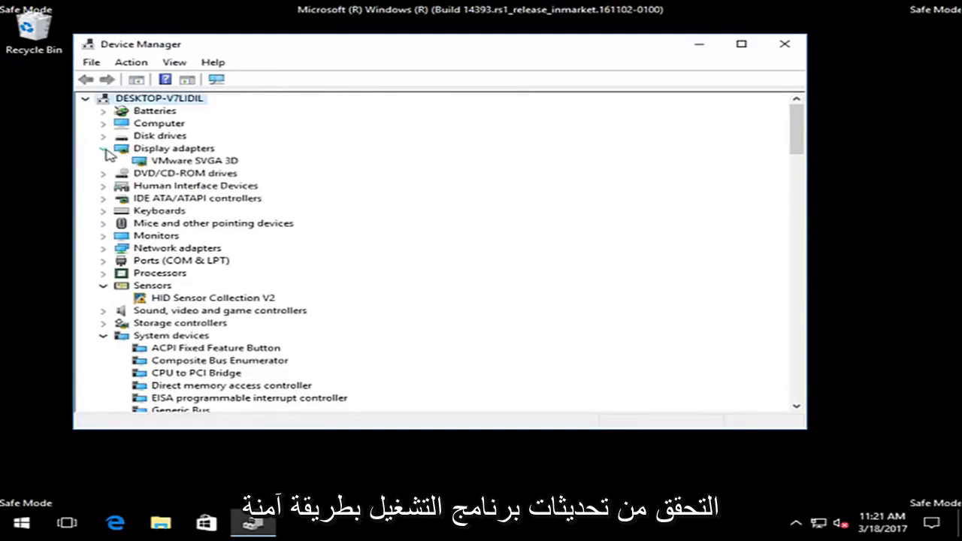
# Run an automatic driver update search for VMware SVGA 3D, then return to the search choices.
pyautogui.rightClick(156, 161)
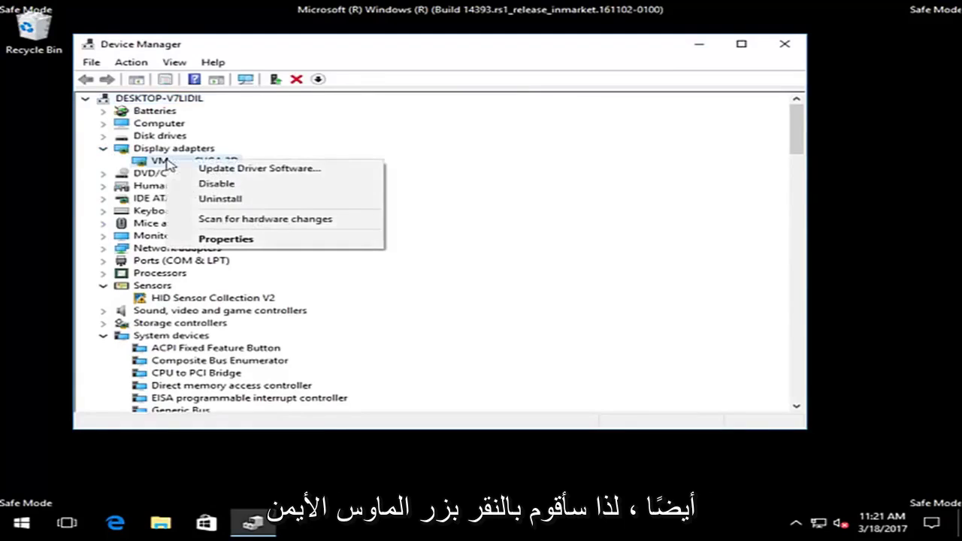
pyautogui.press('Escape')
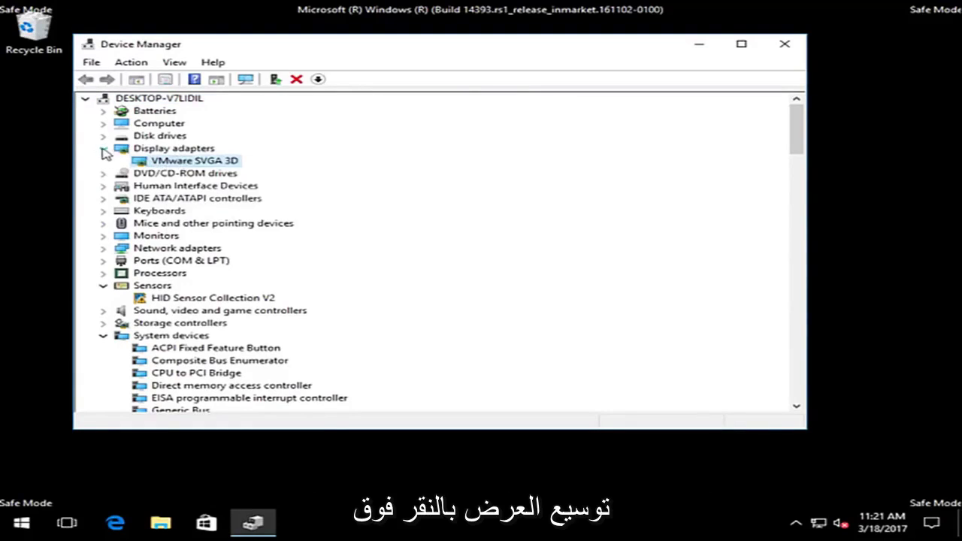
pyautogui.rightClick(174, 162)
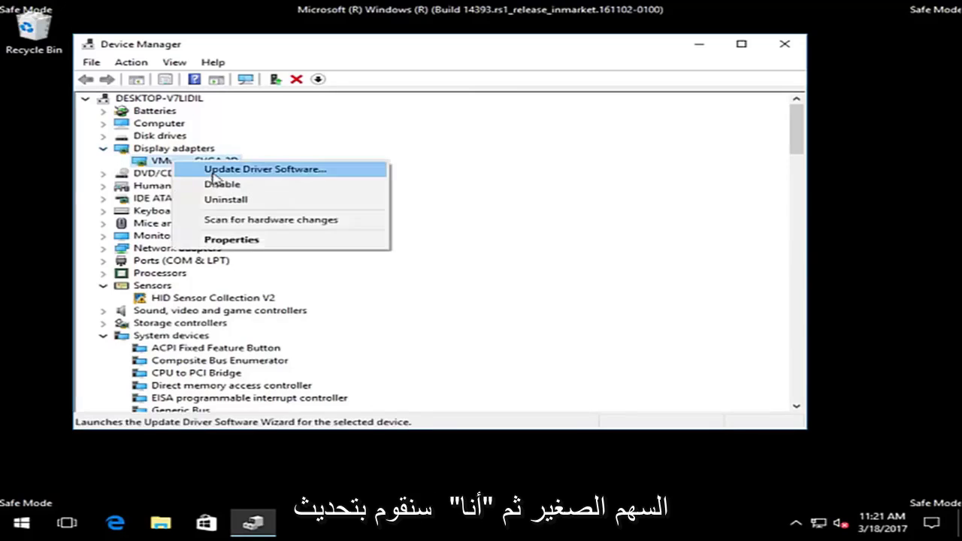
pyautogui.click(211, 172)
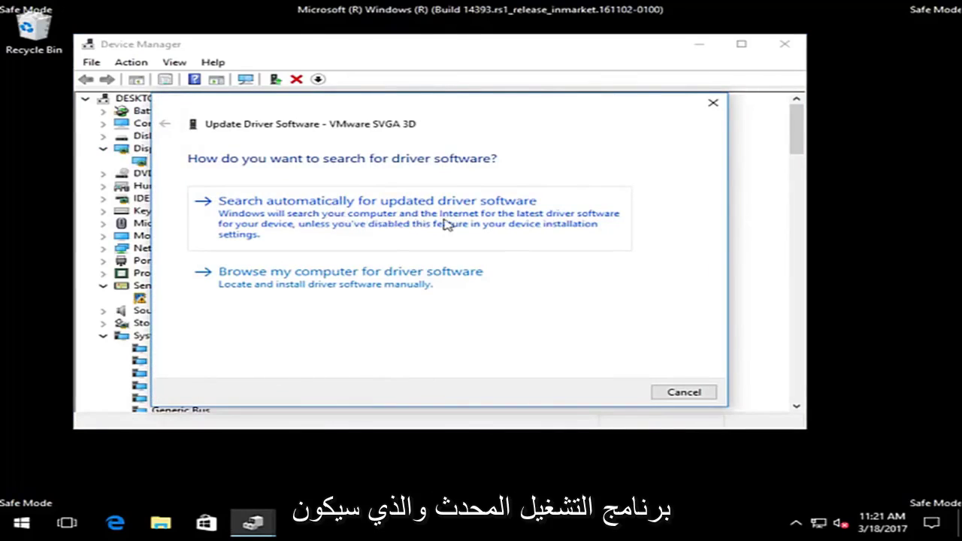
pyautogui.click(408, 217)
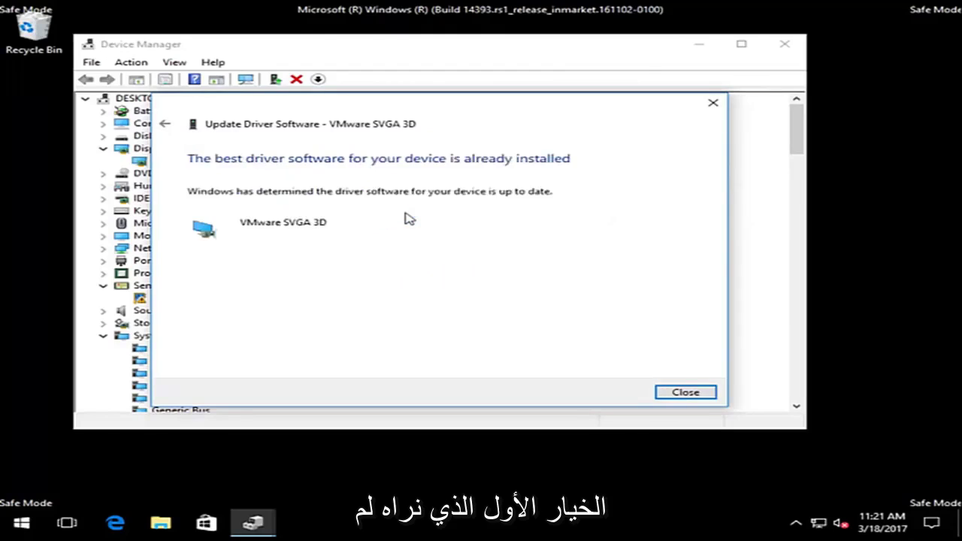
pyautogui.click(166, 125)
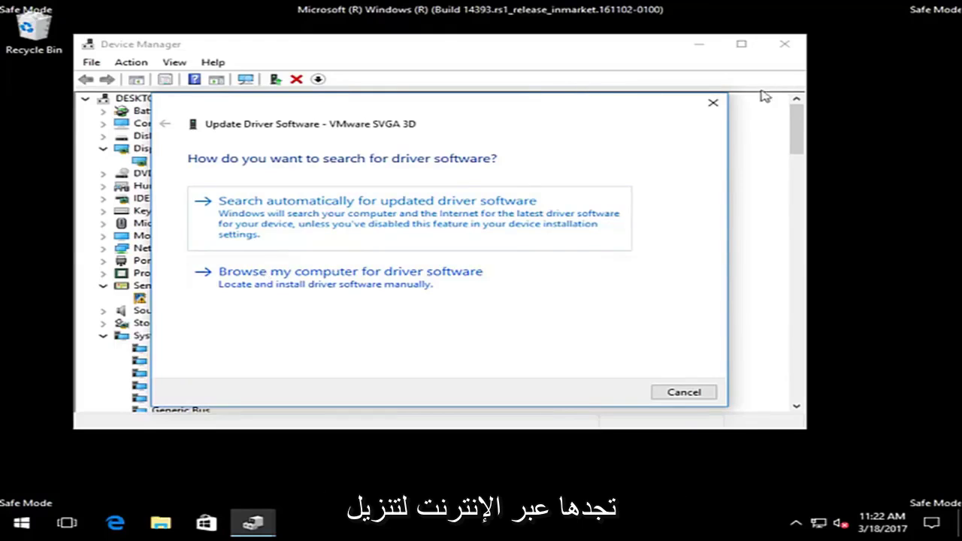
# Close the Update Driver Software wizard and Device Manager.
pyautogui.click(711, 106)
pyautogui.click(781, 44)
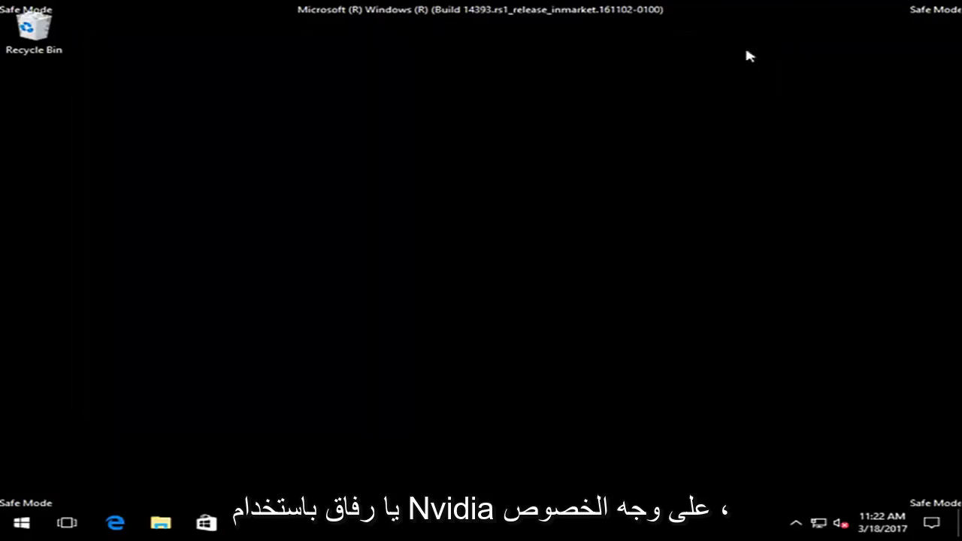